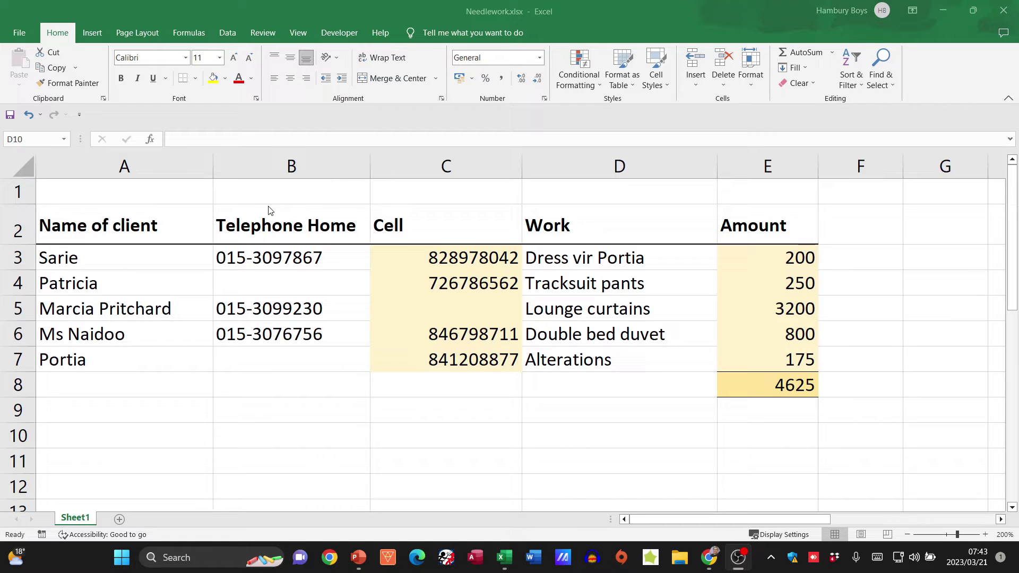
# Select the cell numbers C3:C7 and the amounts E3:E8 to look them over
pyautogui.click(411, 255)
pyautogui.moveTo(411, 256); pyautogui.dragTo(406, 349)
pyautogui.click(408, 399)
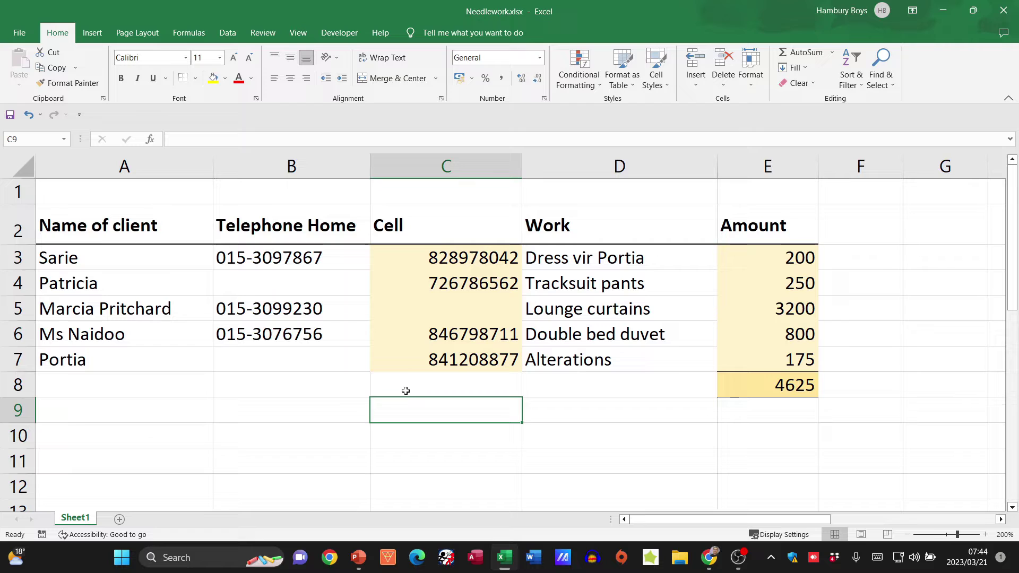
pyautogui.moveTo(755, 251); pyautogui.dragTo(760, 380)
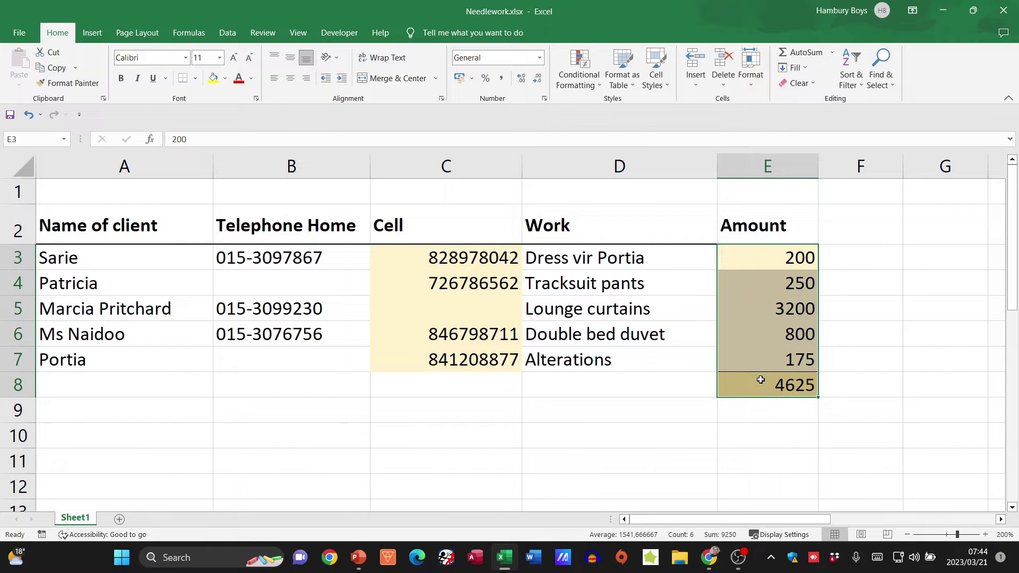
pyautogui.click(615, 438)
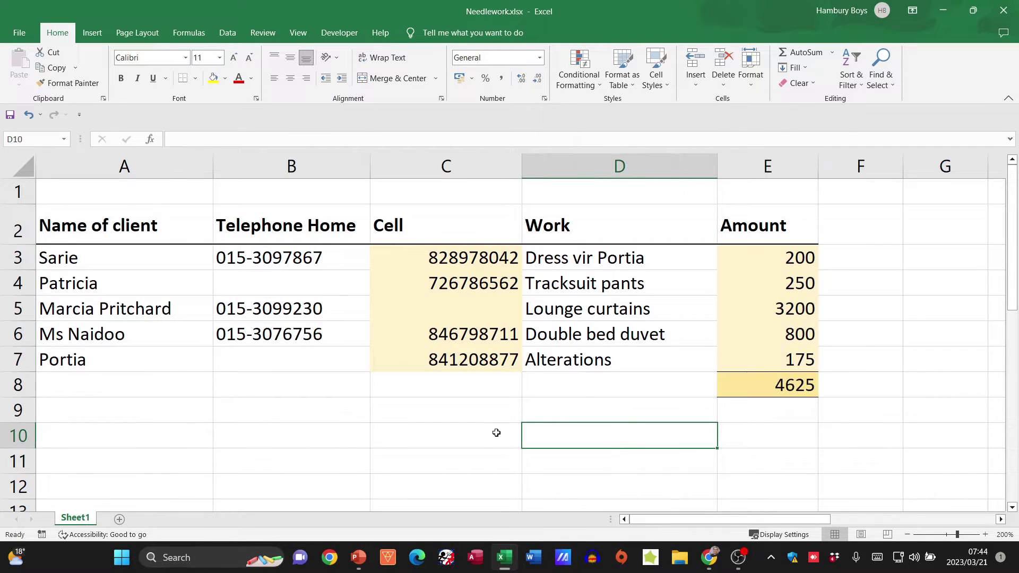
# Try adding a leading 0 to the number in C3 in its current format
pyautogui.click(443, 258)
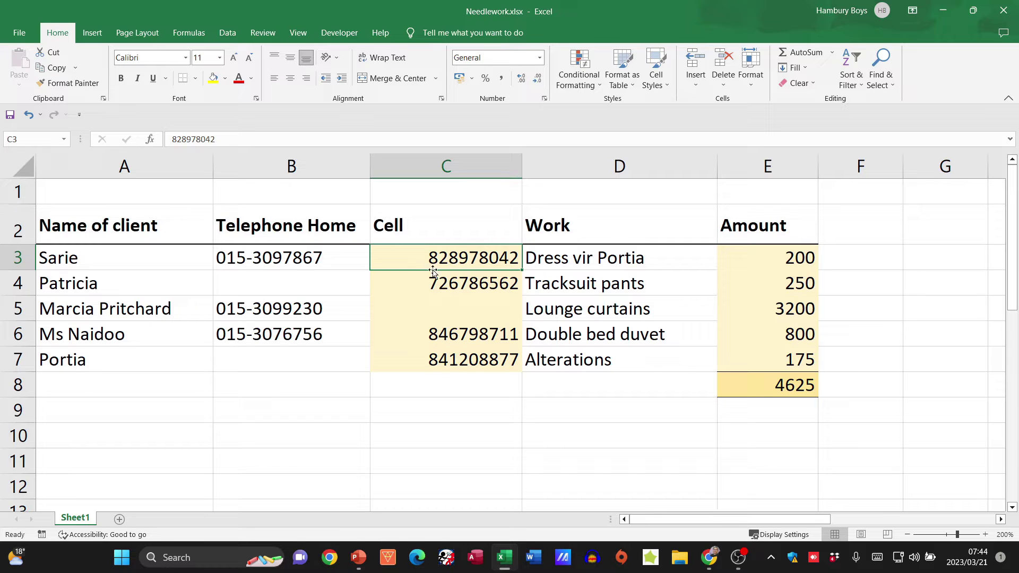
pyautogui.doubleClick(409, 260)
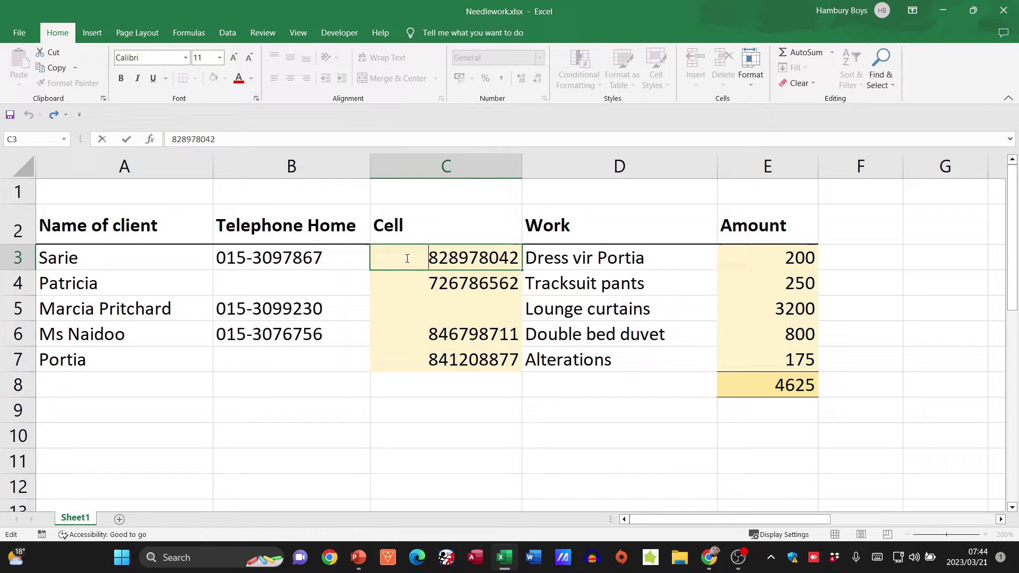
pyautogui.write('0')
pyautogui.press('Return')
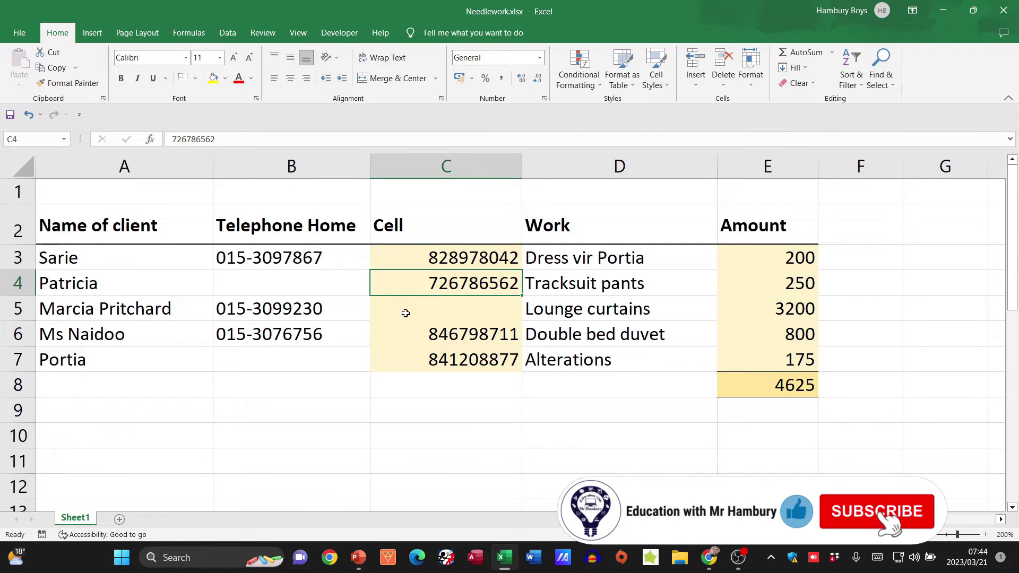
pyautogui.click(406, 263)
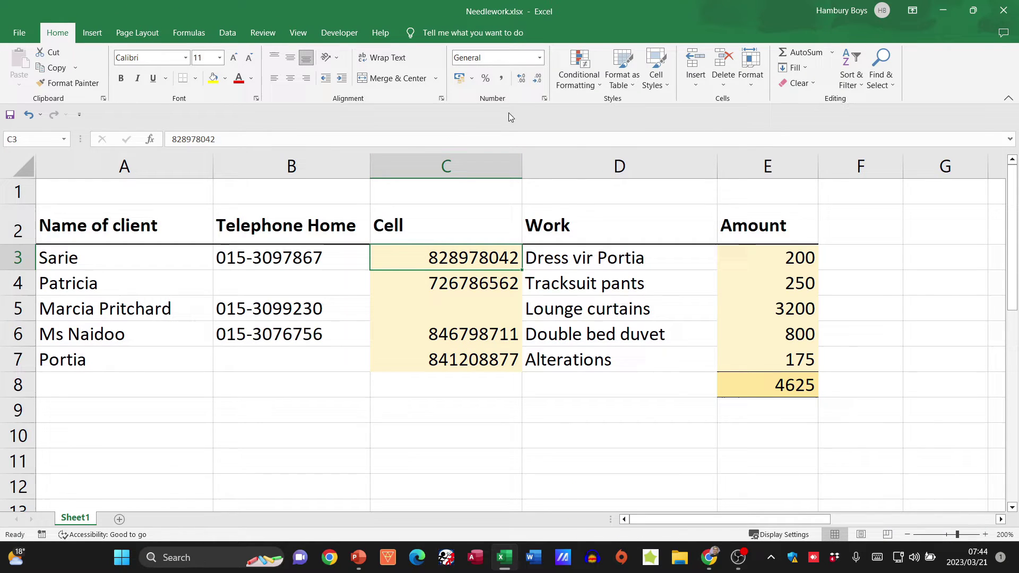
# Format C3 as Text and re-enter its number with a leading 0
pyautogui.click(540, 58)
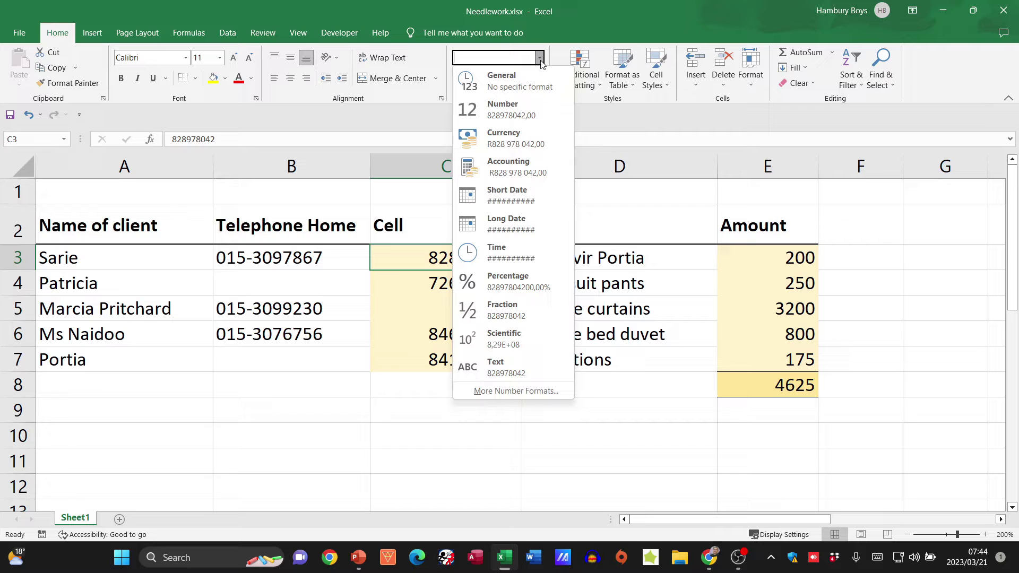
pyautogui.click(508, 361)
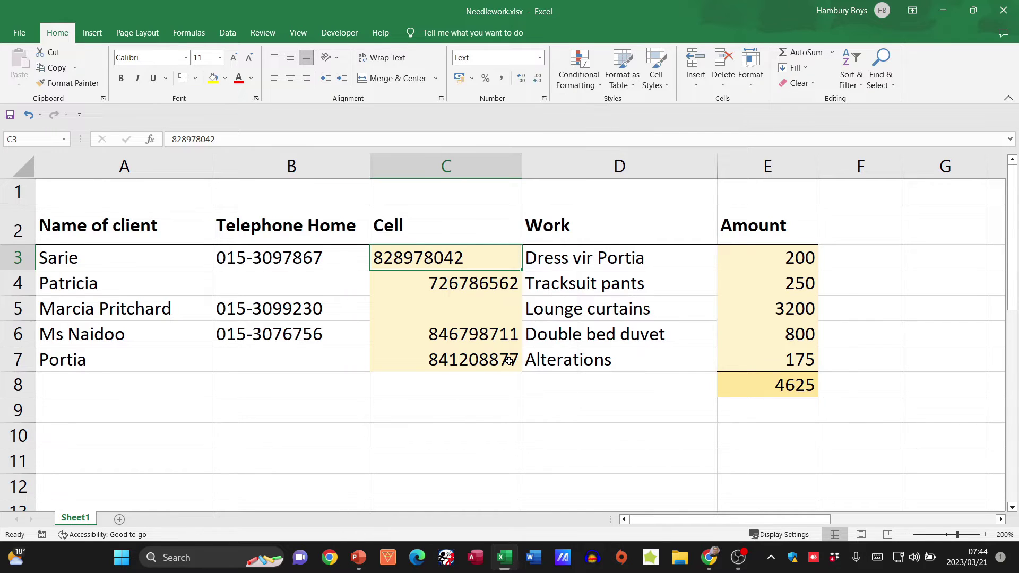
pyautogui.doubleClick(376, 258)
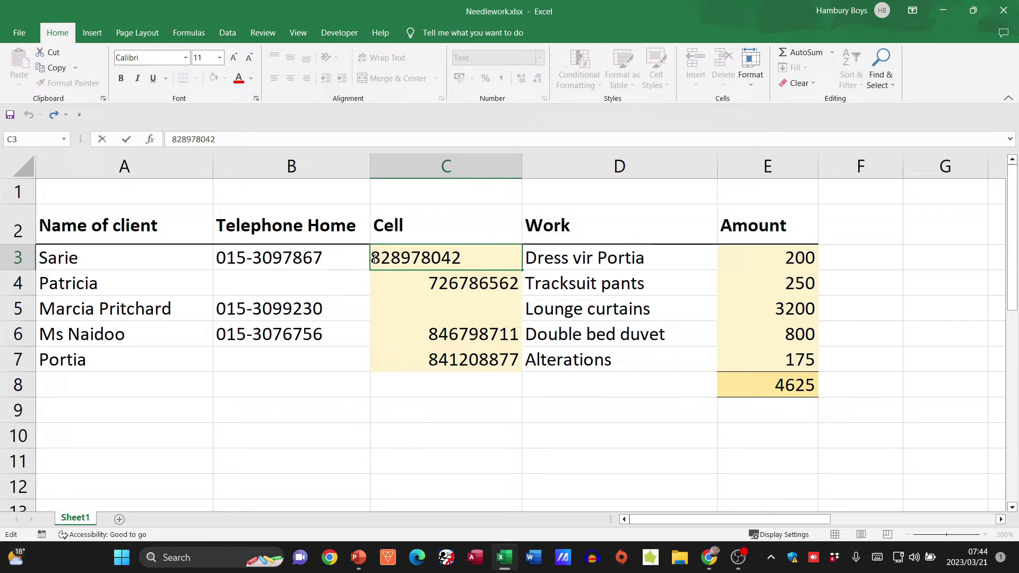
pyautogui.write('0')
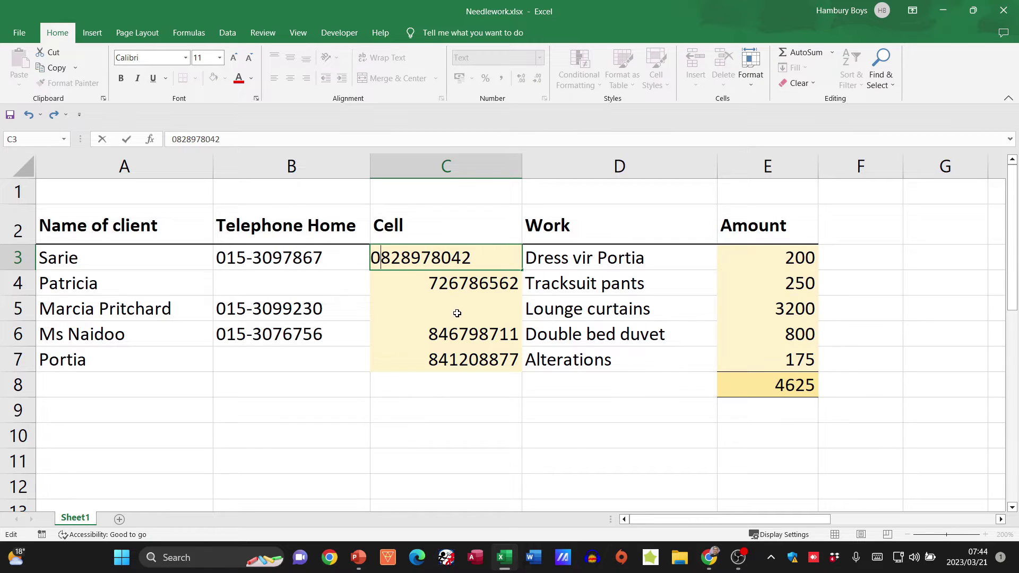
pyautogui.press('Return')
# Right-align C3 and ignore its number-stored-as-text warning
pyautogui.click(460, 259)
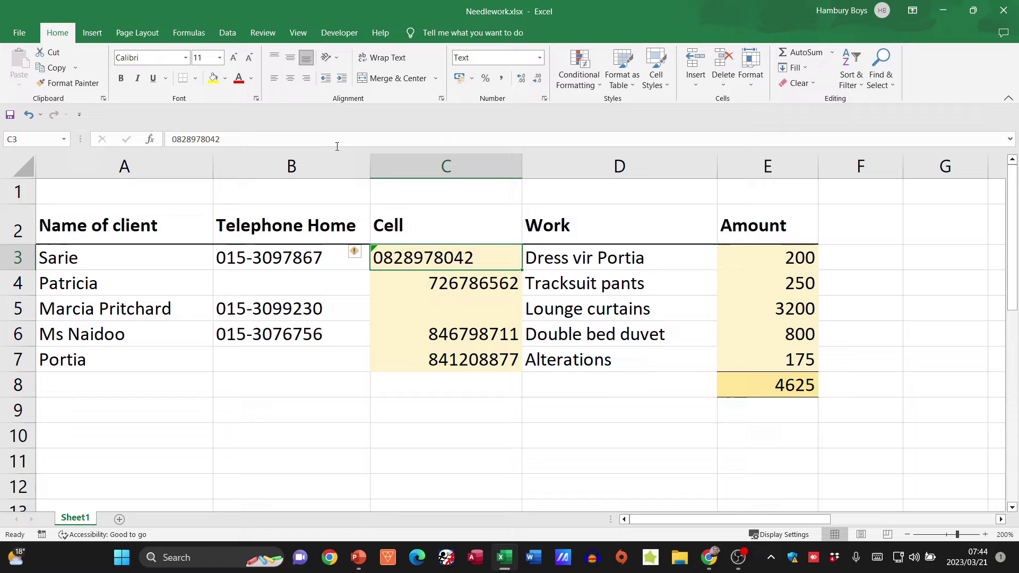
pyautogui.click(306, 80)
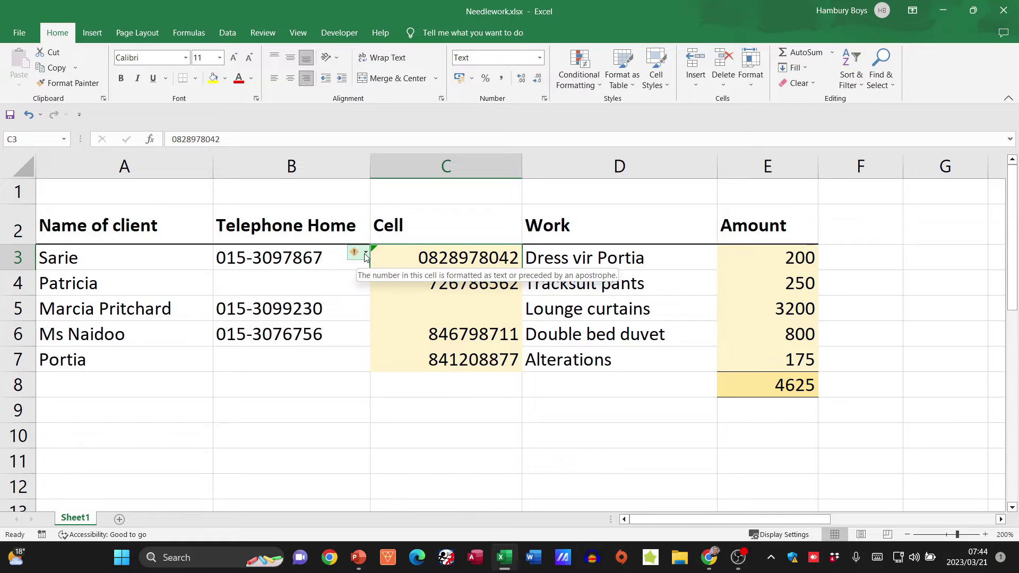
pyautogui.click(365, 254)
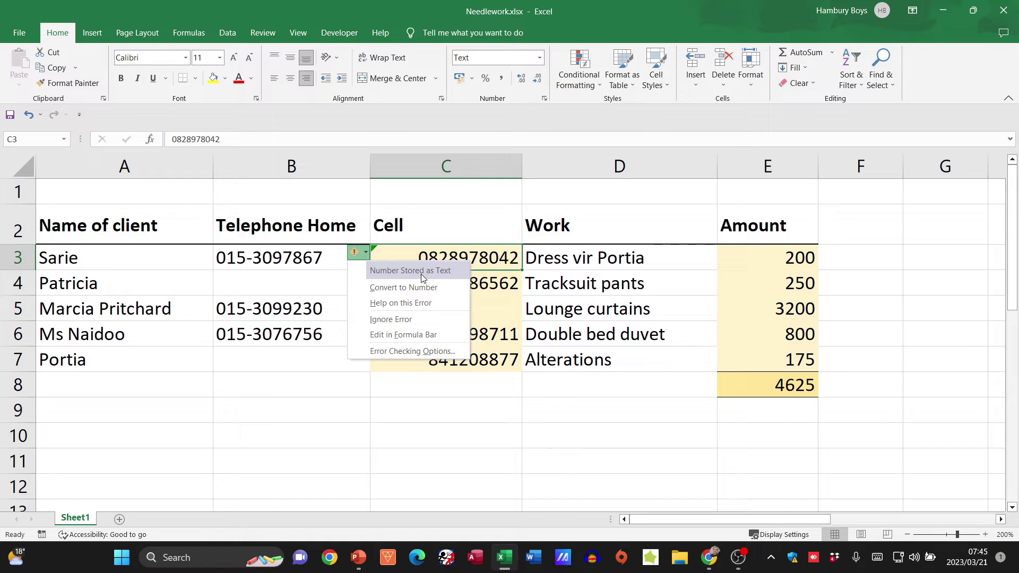
pyautogui.click(402, 319)
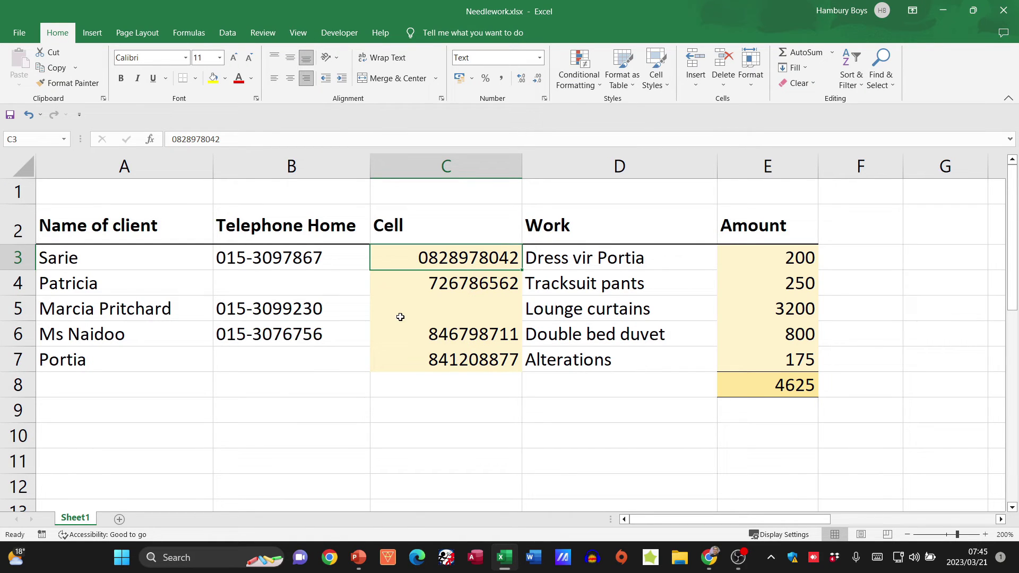
pyautogui.click(411, 284)
# Prefix C4's number with '0 so it becomes leading-zero text, then right-align it
pyautogui.doubleClick(412, 283)
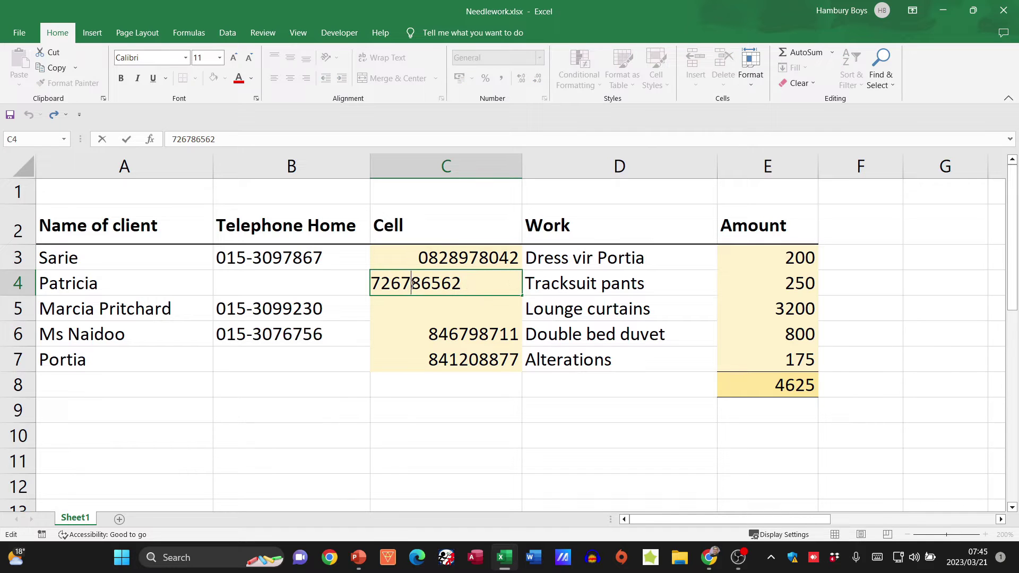
pyautogui.click(375, 282)
pyautogui.write("'")
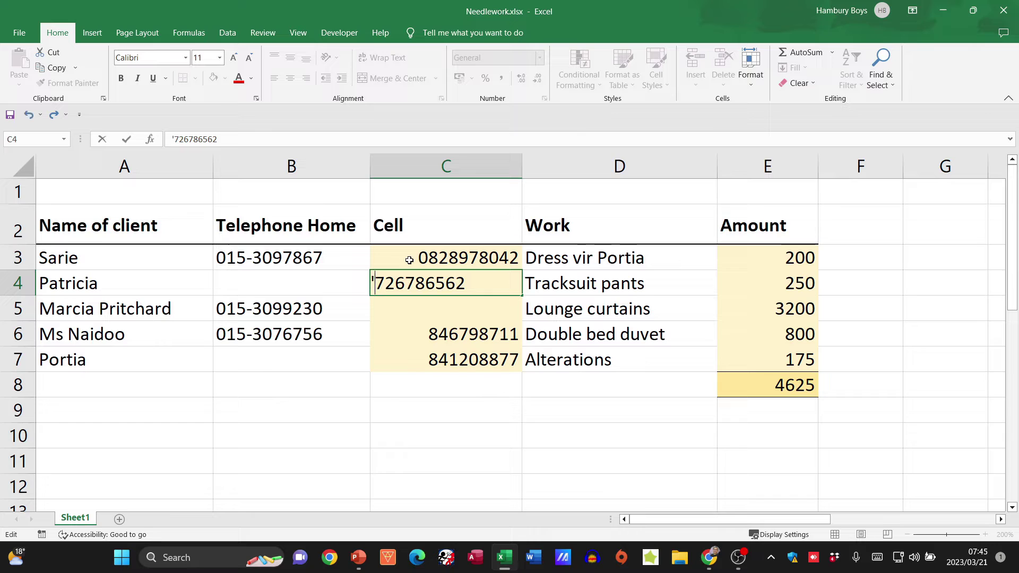
pyautogui.write('0')
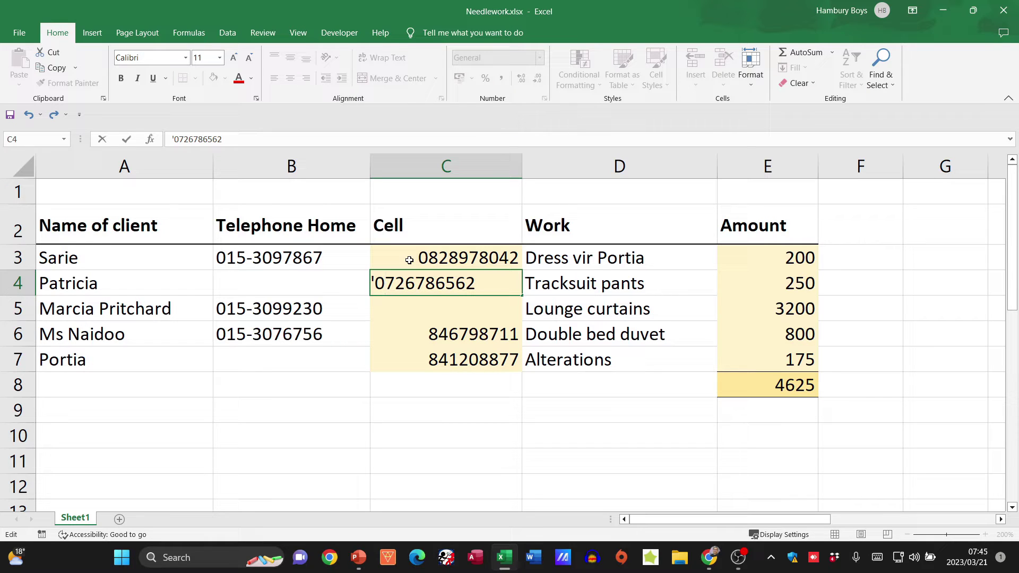
pyautogui.press('Return')
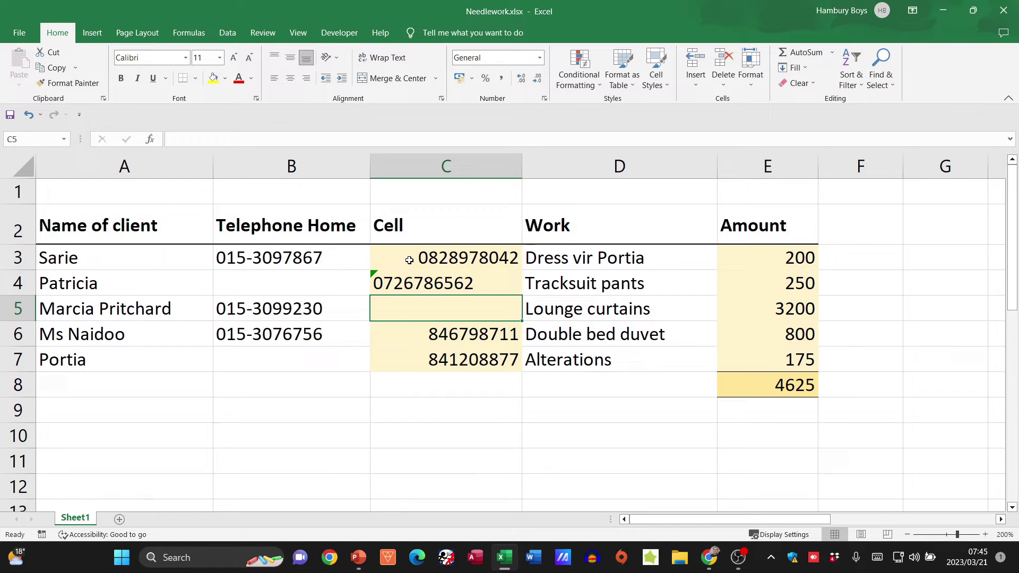
pyautogui.click(415, 283)
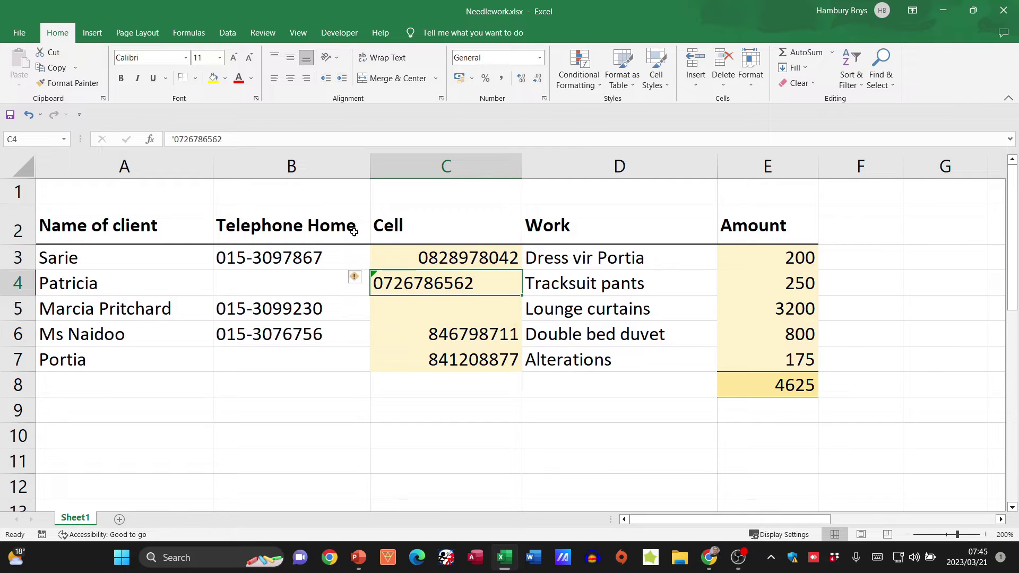
pyautogui.click(306, 78)
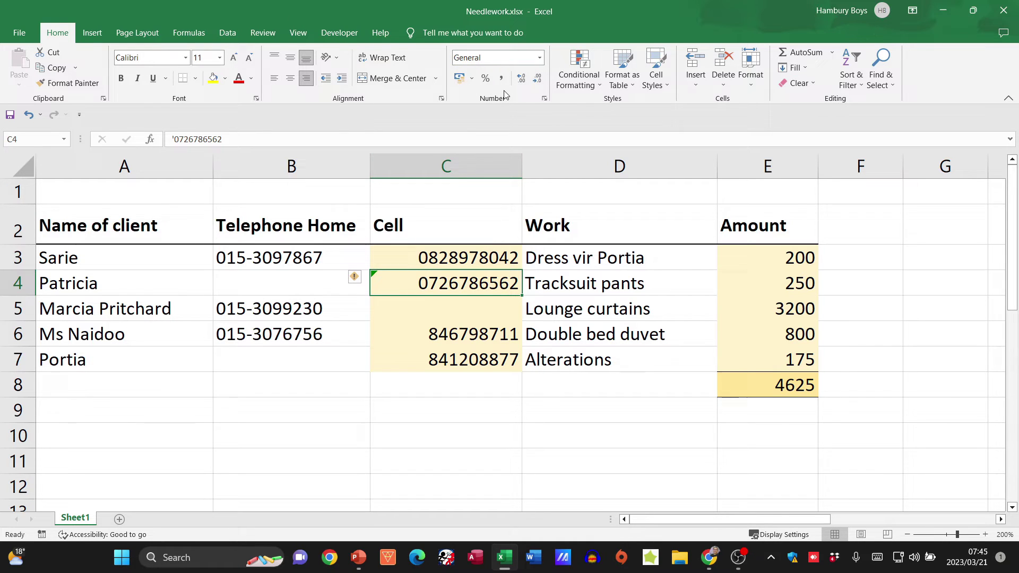
# Prefix the numbers in C6 and C7 with '0, then right-align C6:C7
pyautogui.doubleClick(418, 329)
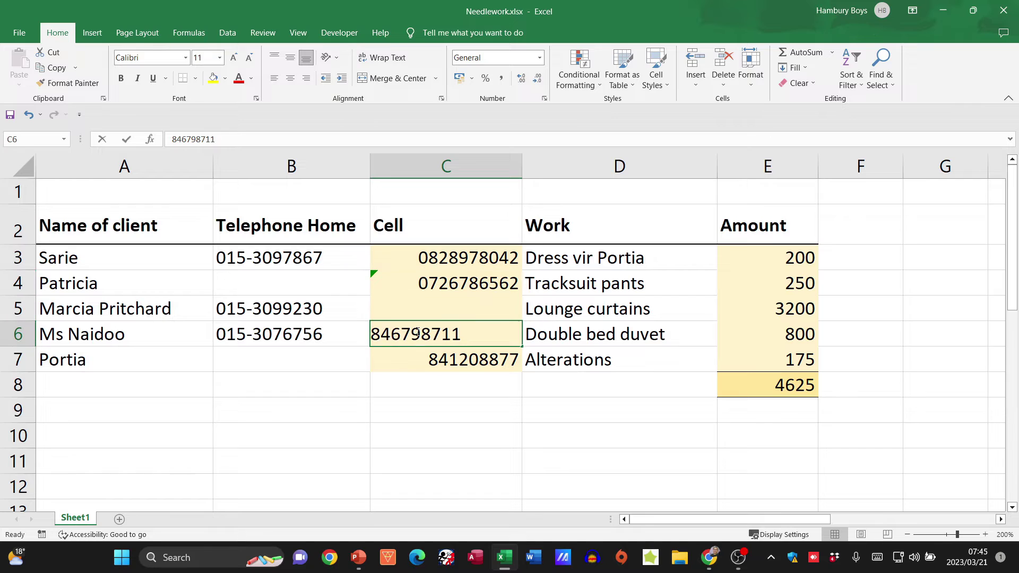
pyautogui.press('Escape')
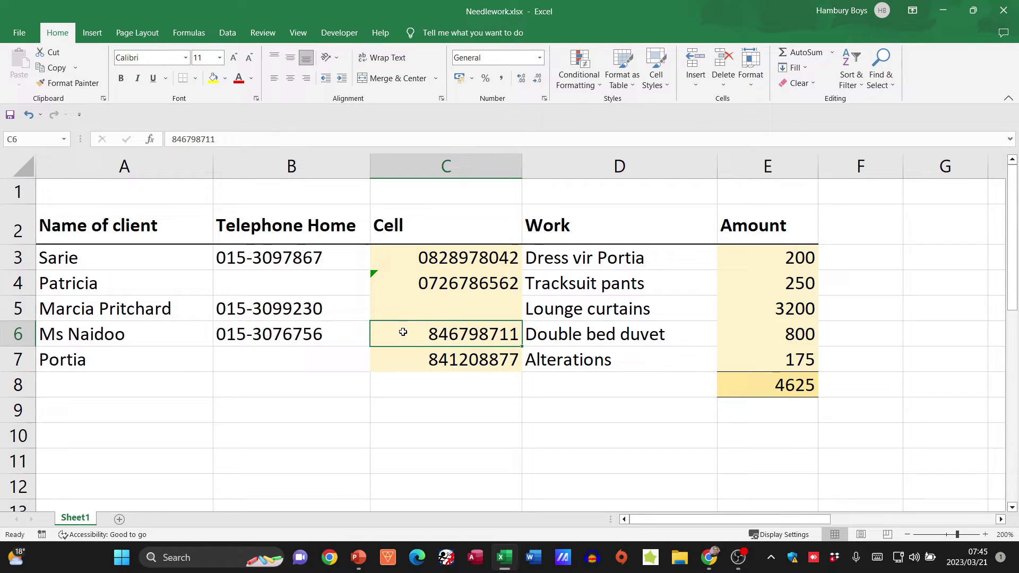
pyautogui.doubleClick(390, 333)
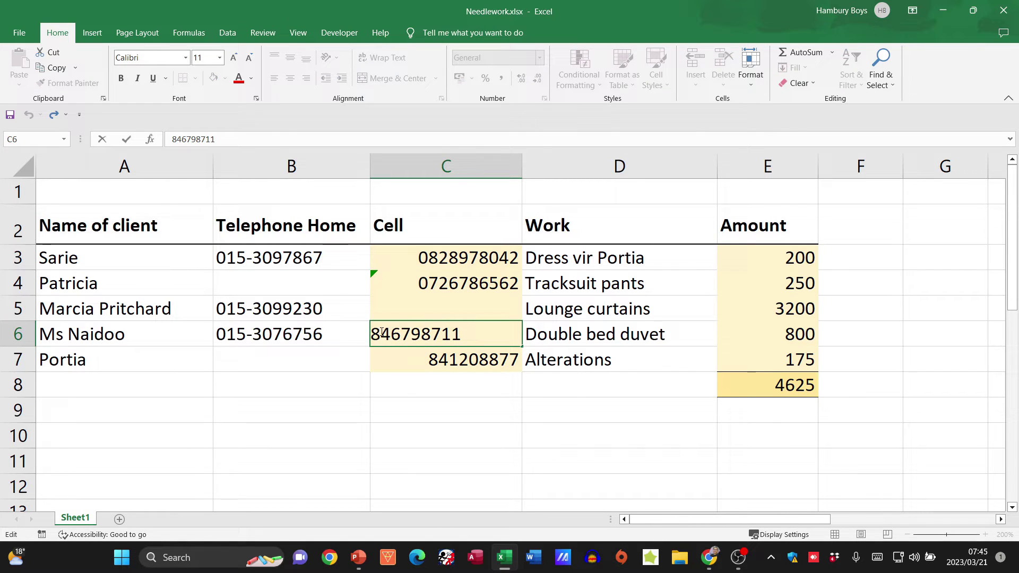
pyautogui.write("'0")
pyautogui.doubleClick(412, 352)
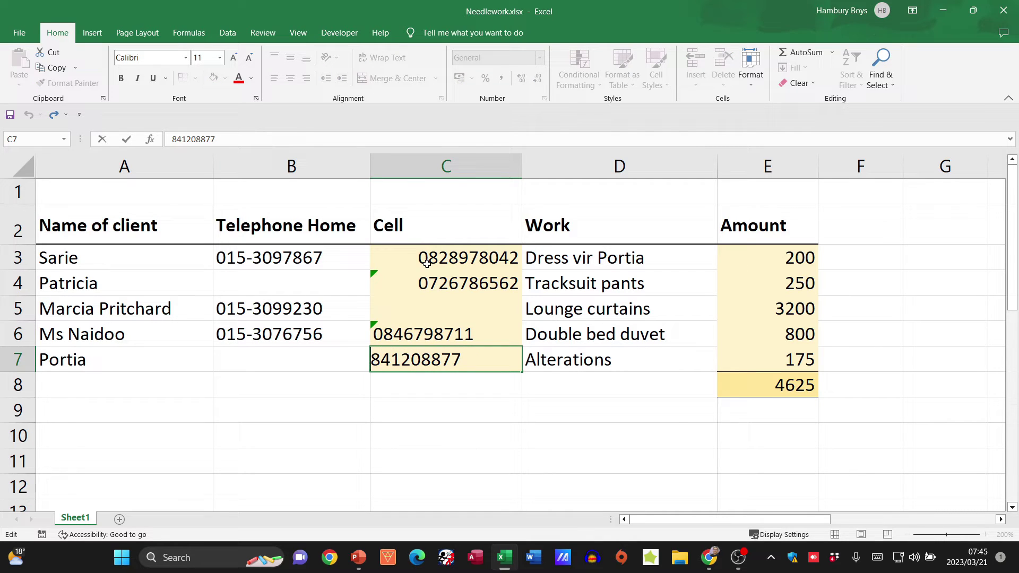
pyautogui.write("'0")
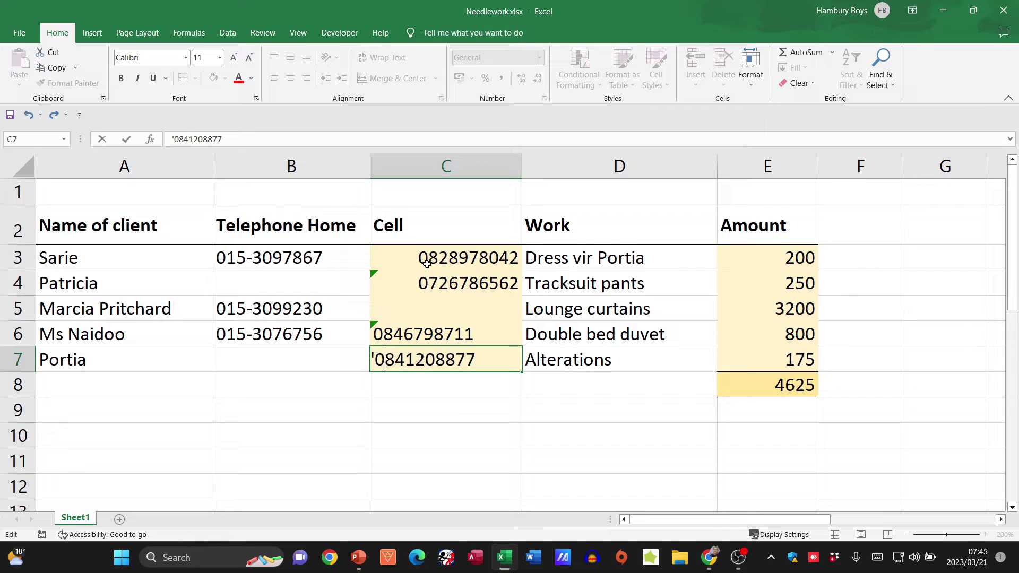
pyautogui.press('Return')
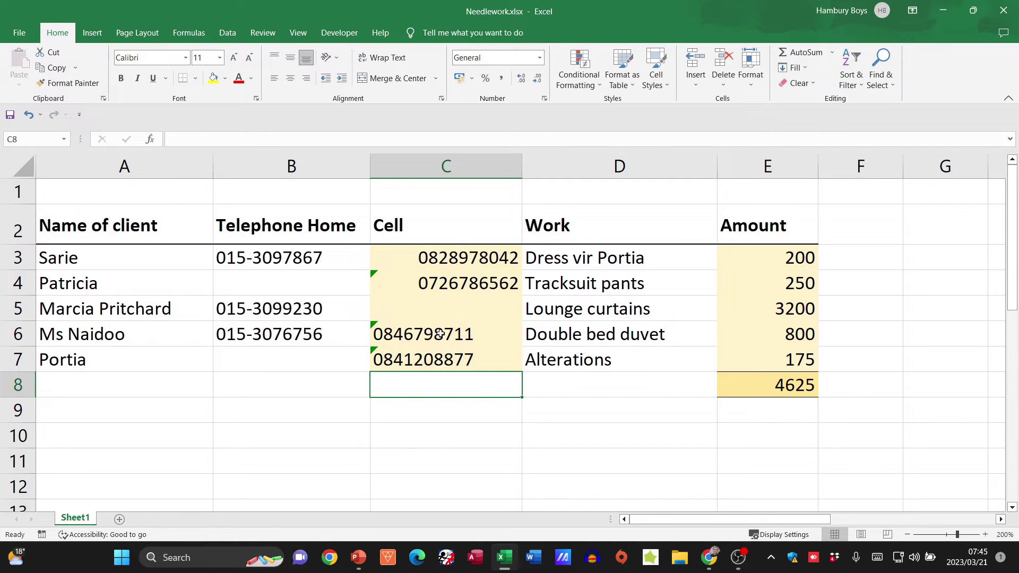
pyautogui.moveTo(441, 333); pyautogui.dragTo(444, 350)
pyautogui.click(306, 79)
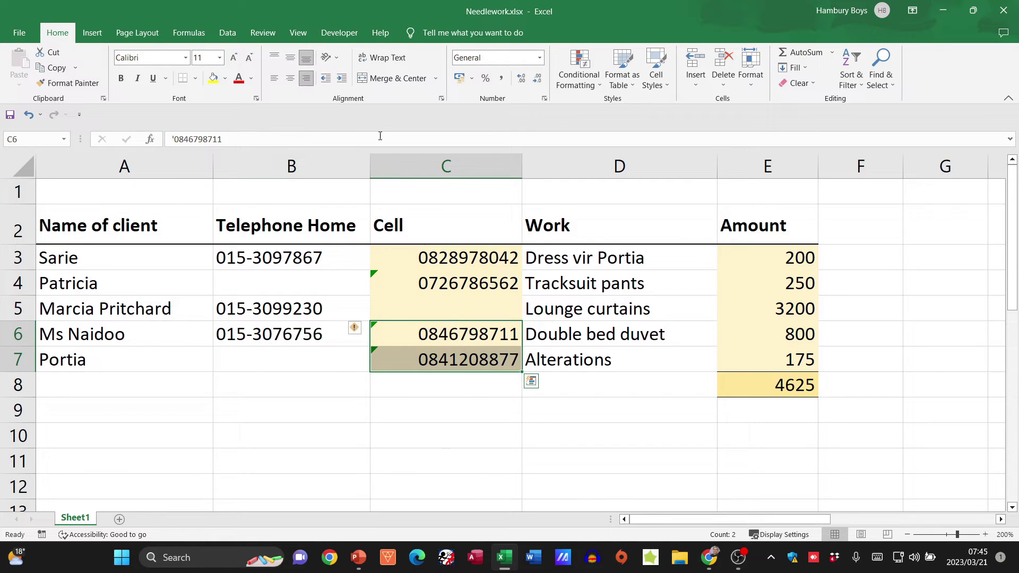
# Ignore the number-stored-as-text errors on C4 and C6
pyautogui.click(358, 283)
pyautogui.click(376, 282)
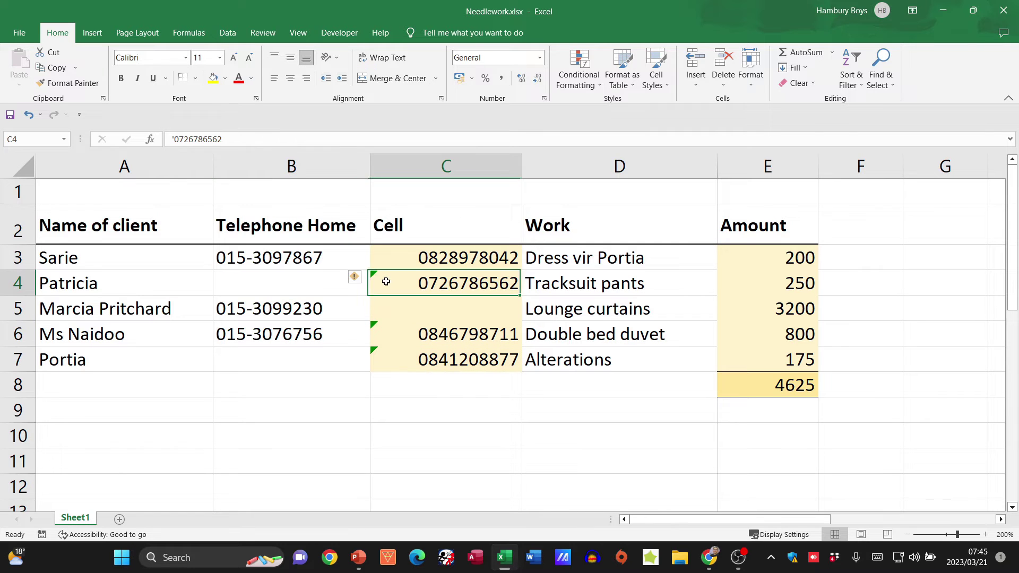
pyautogui.click(365, 279)
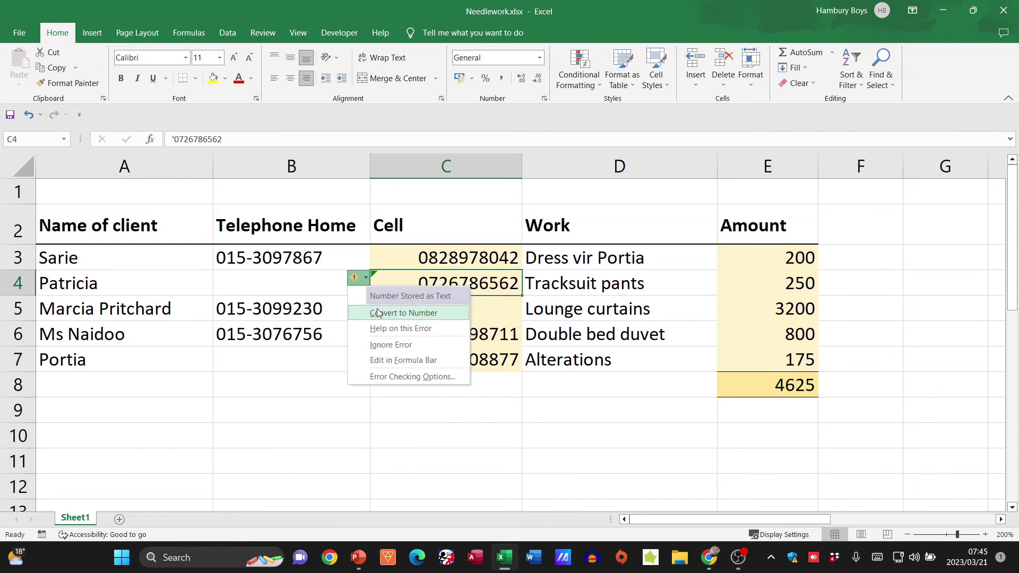
pyautogui.click(374, 345)
pyautogui.click(378, 330)
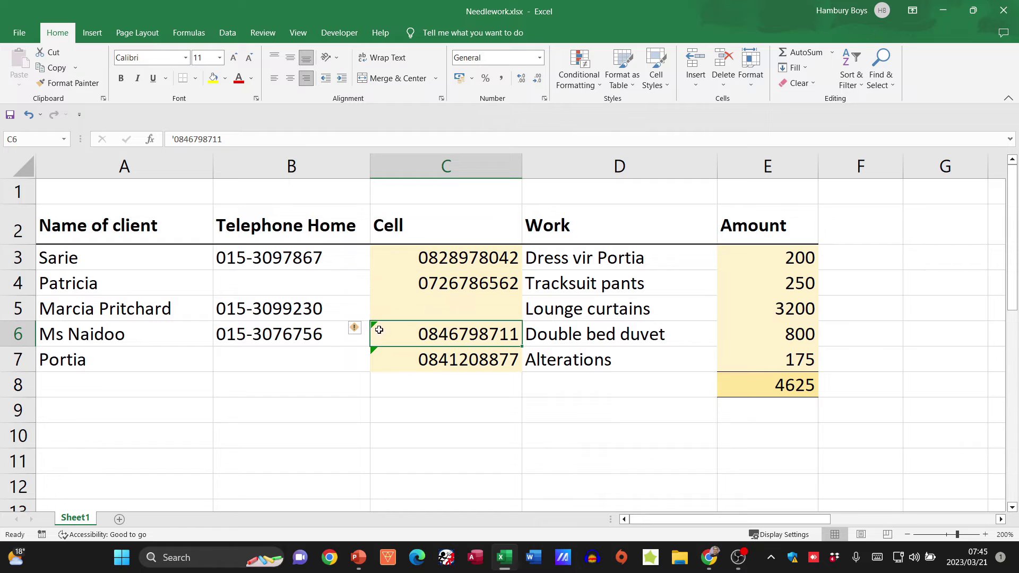
pyautogui.click(364, 330)
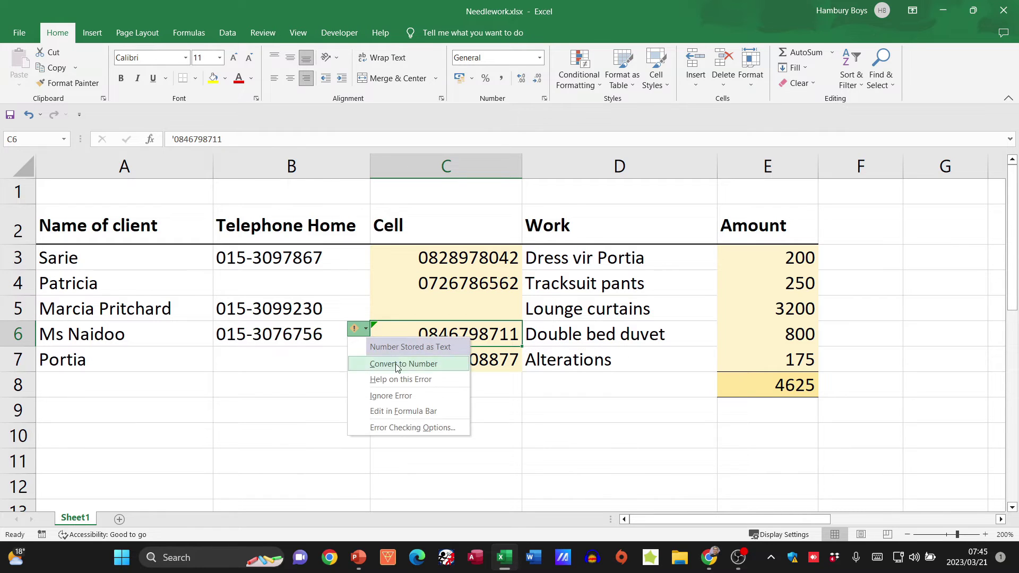
pyautogui.click(391, 395)
# Ignore the number-stored-as-text error on C7, then move to C8
pyautogui.click(374, 352)
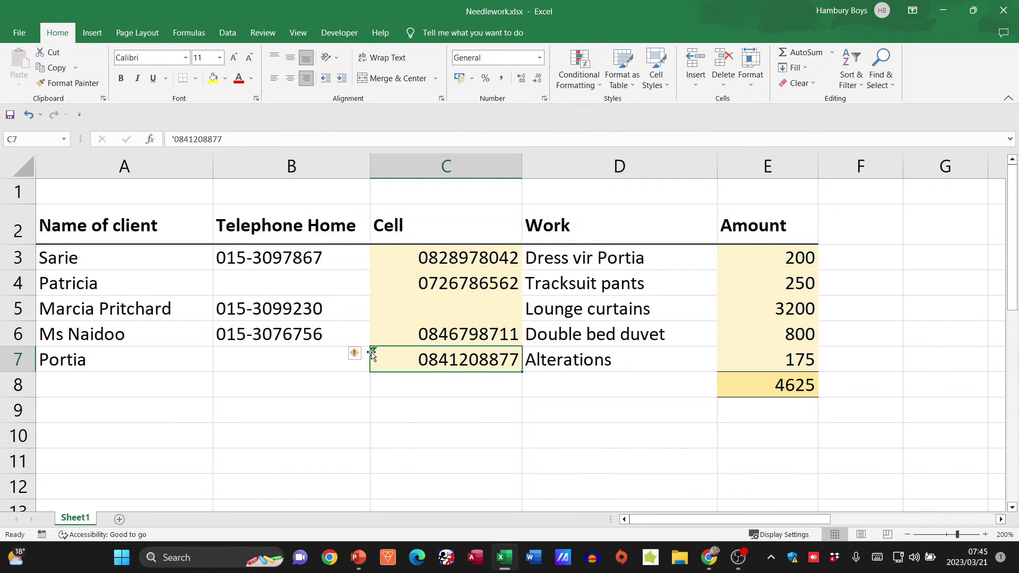
pyautogui.click(364, 352)
pyautogui.click(377, 351)
pyautogui.click(365, 353)
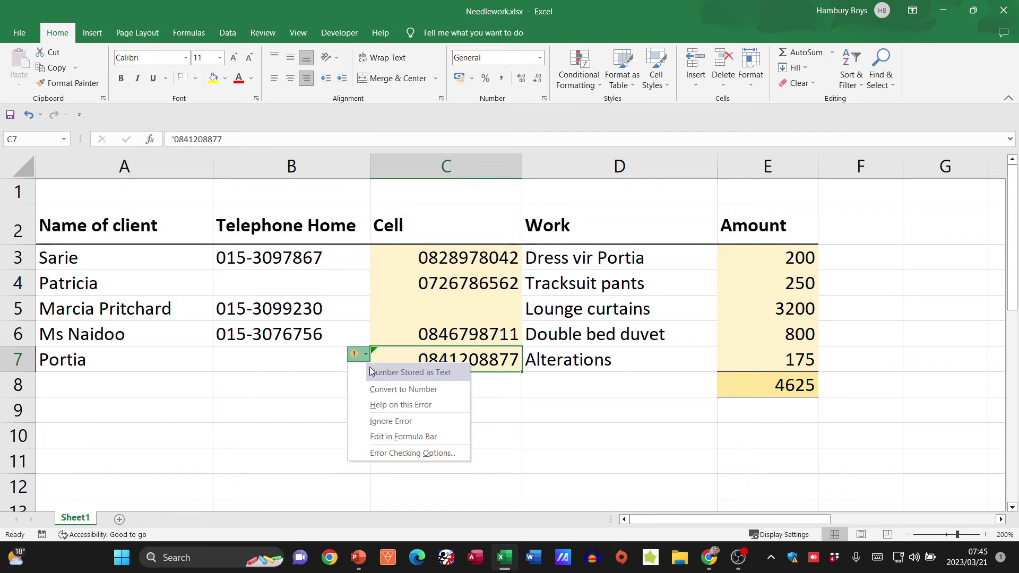
pyautogui.click(382, 421)
pyautogui.click(426, 392)
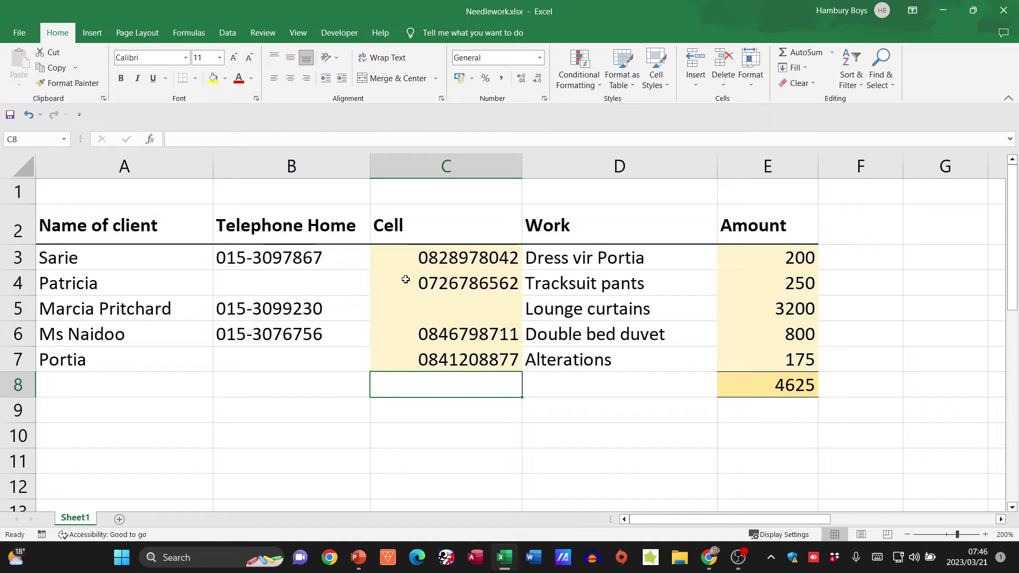
pyautogui.moveTo(742, 253); pyautogui.dragTo(752, 364)
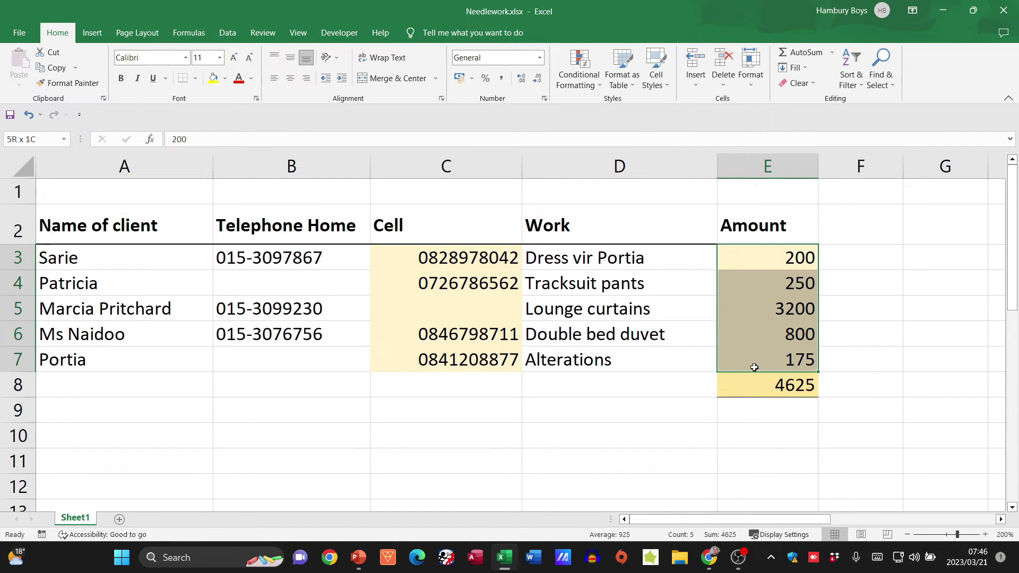
pyautogui.click(661, 401)
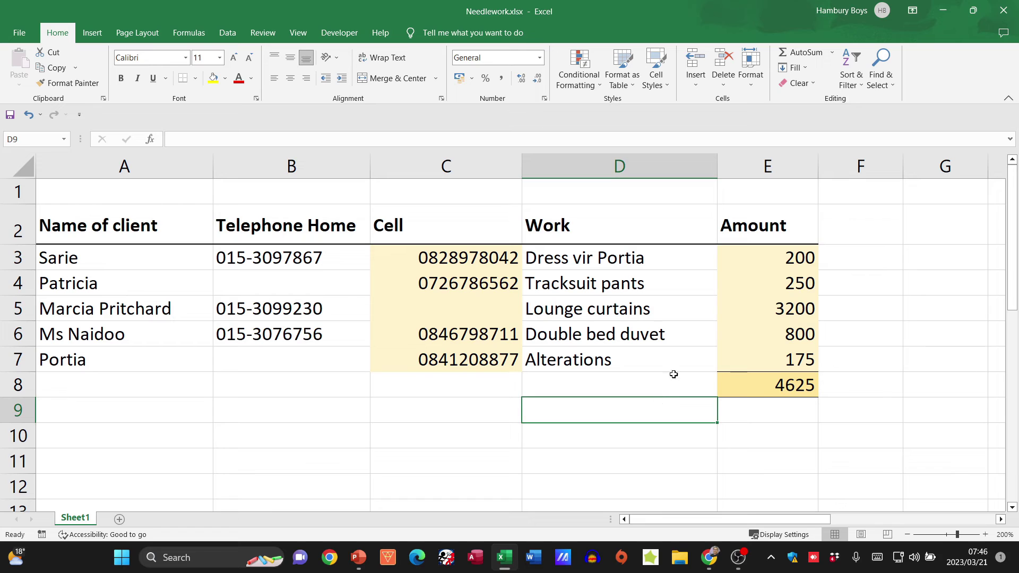
pyautogui.moveTo(750, 256); pyautogui.dragTo(753, 377)
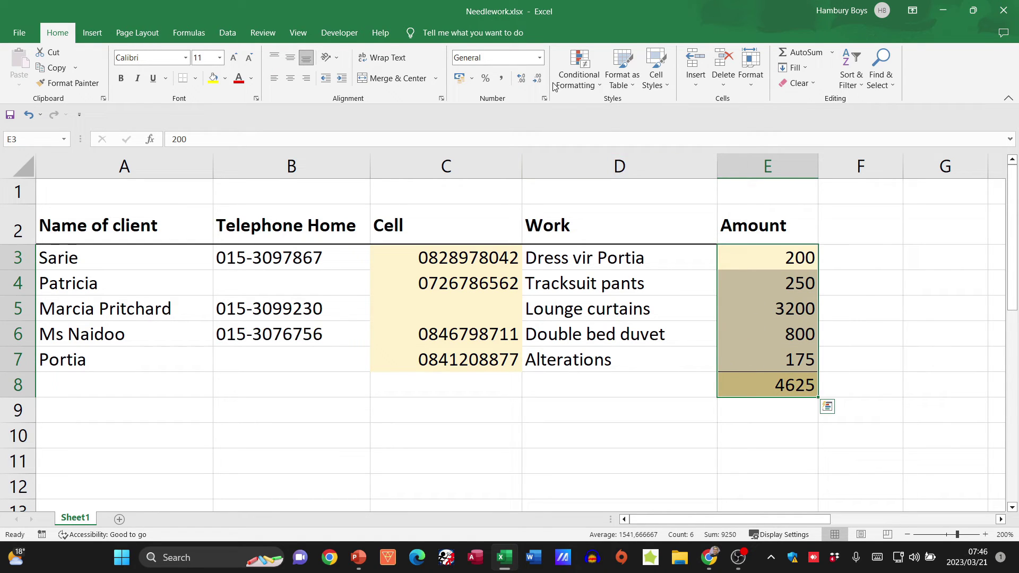
pyautogui.click(539, 57)
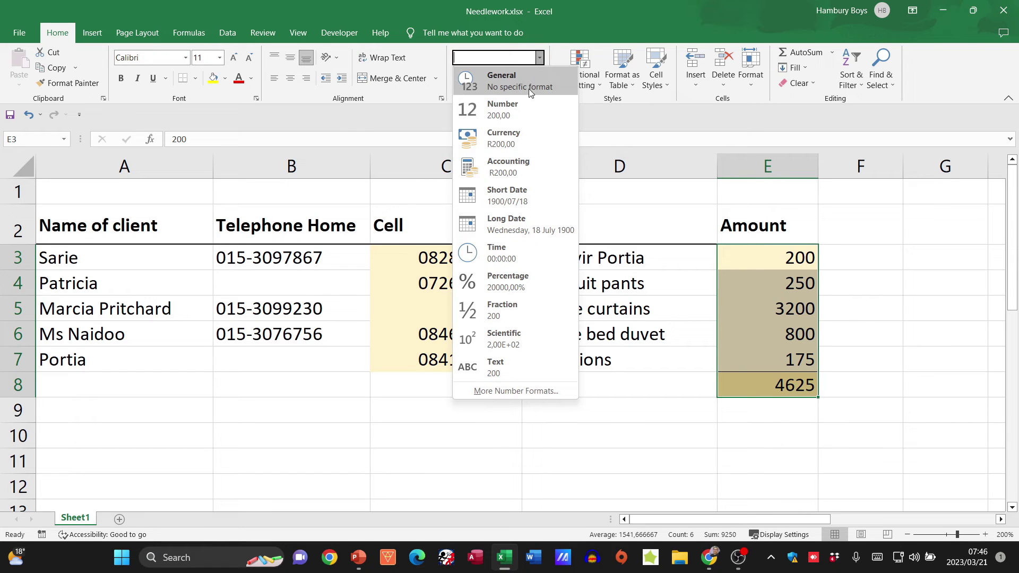
pyautogui.click(519, 137)
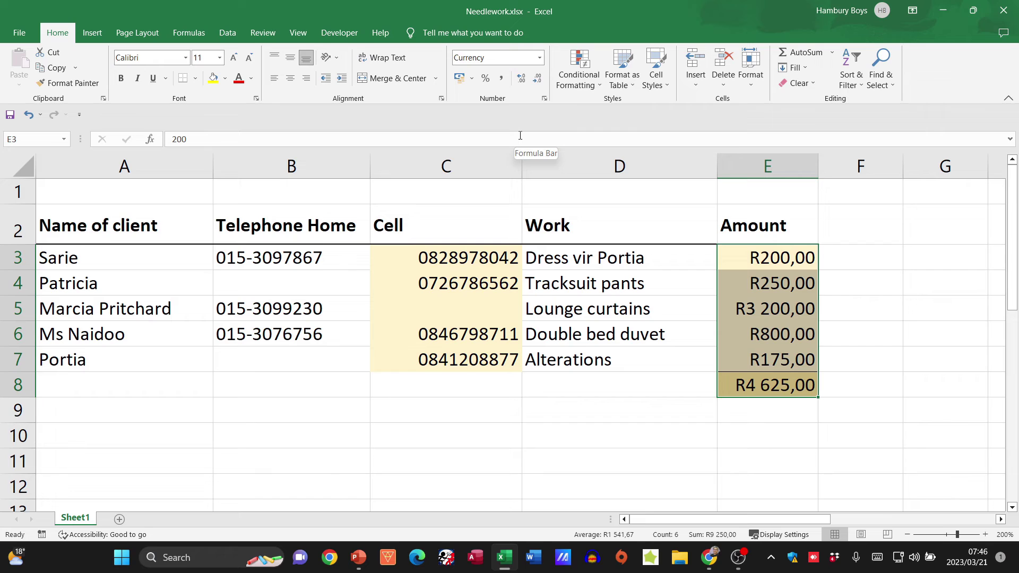
pyautogui.hotkey('ctrl', 'z')
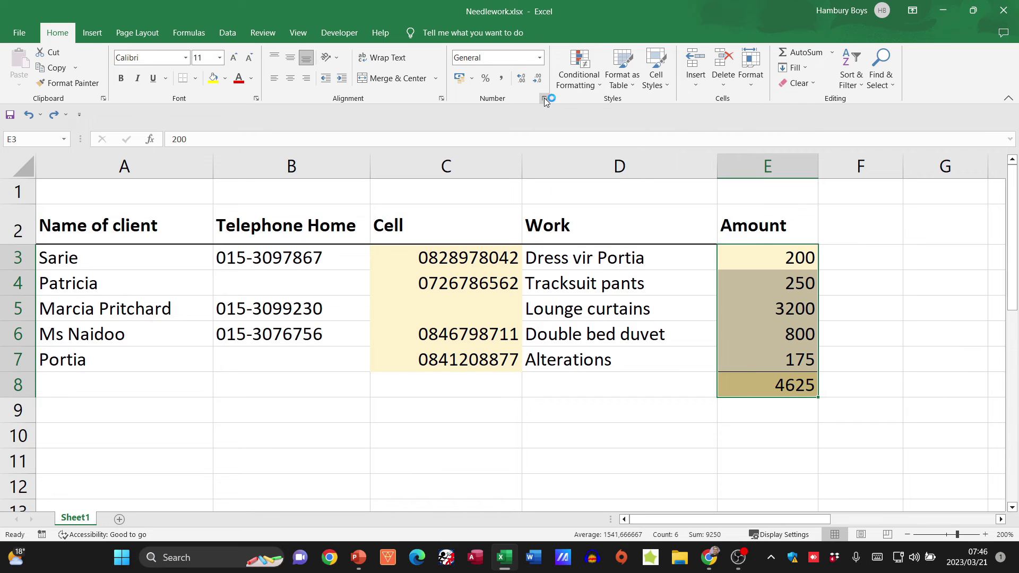
# In Format Cells, apply Currency with 0 decimal places and the R symbol
pyautogui.moveTo(586, 112); pyautogui.dragTo(497, 78)
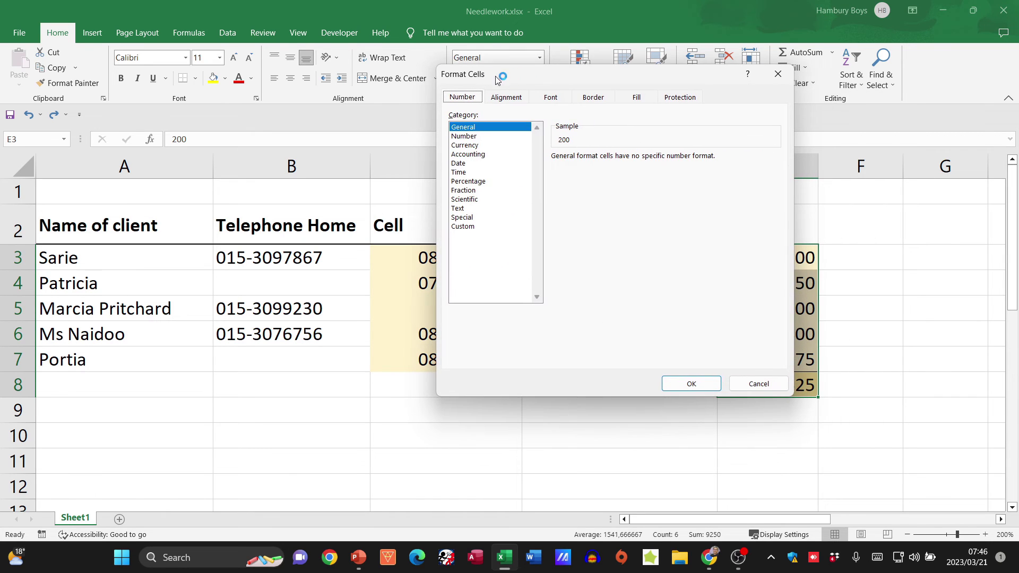
pyautogui.click(474, 145)
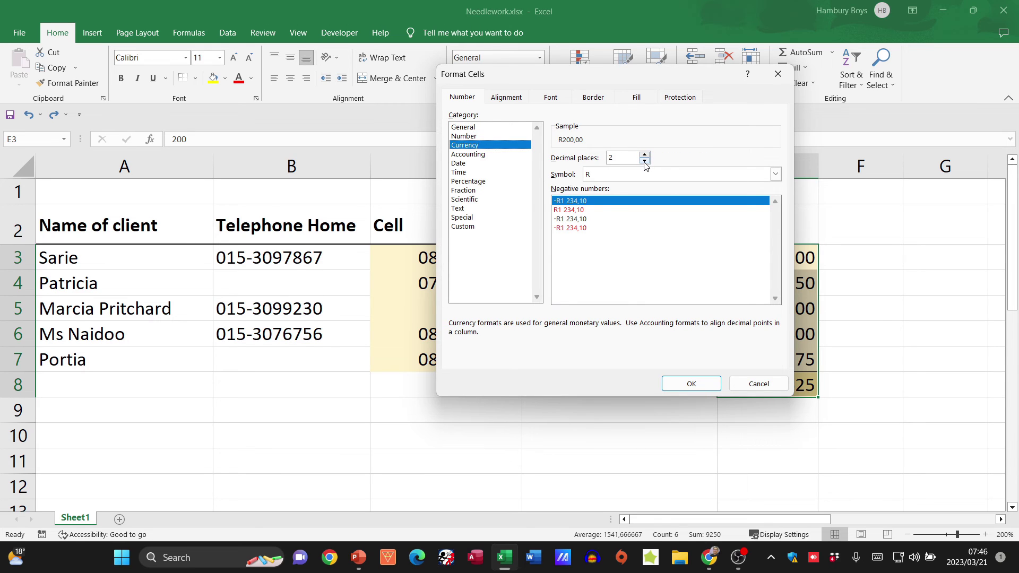
pyautogui.click(644, 161)
pyautogui.click(613, 175)
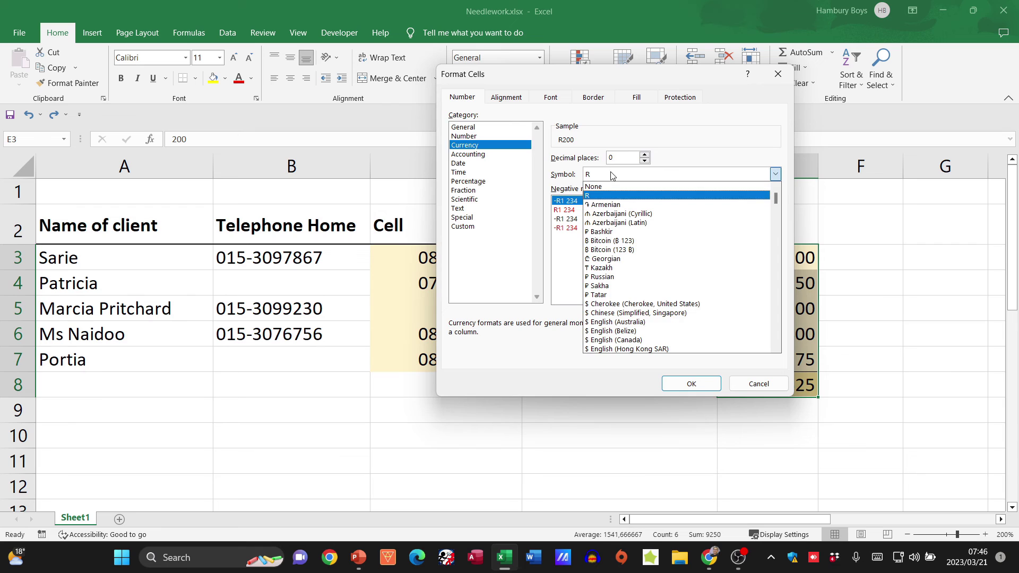
pyautogui.click(603, 195)
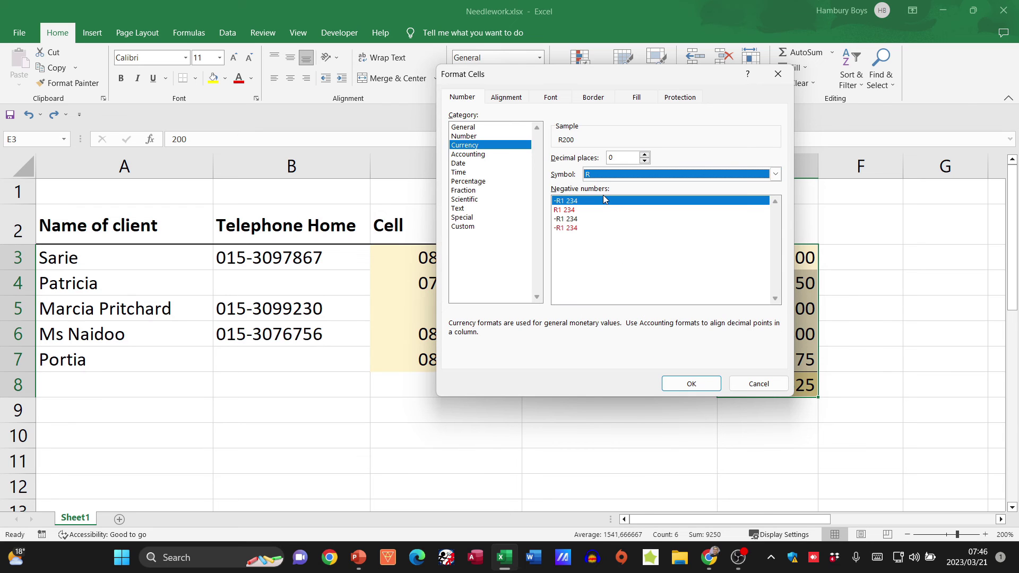
pyautogui.click(673, 385)
# Select amounts E3:E7 to check the new Rand formatting
pyautogui.click(668, 389)
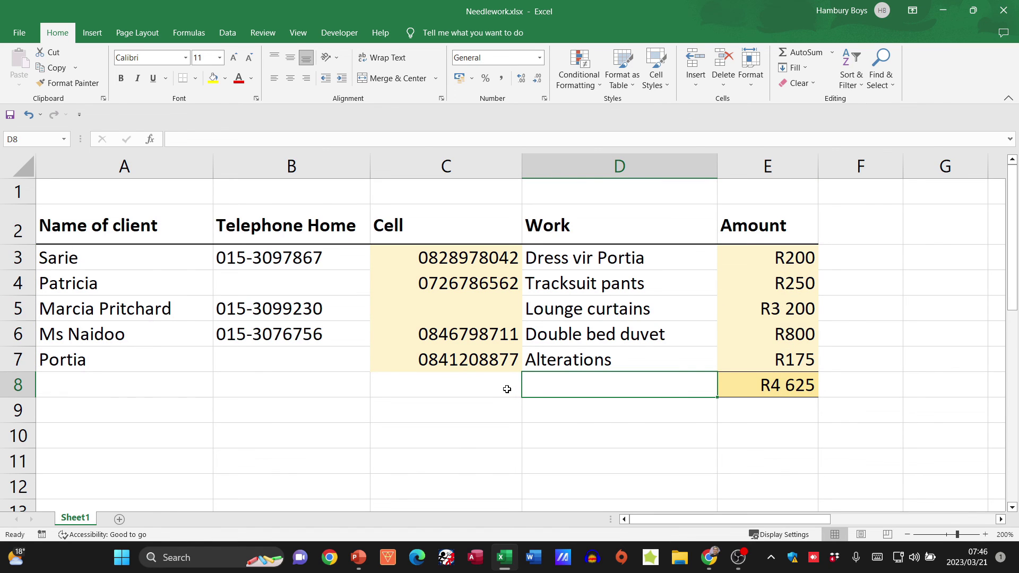
pyautogui.moveTo(756, 250); pyautogui.dragTo(767, 368)
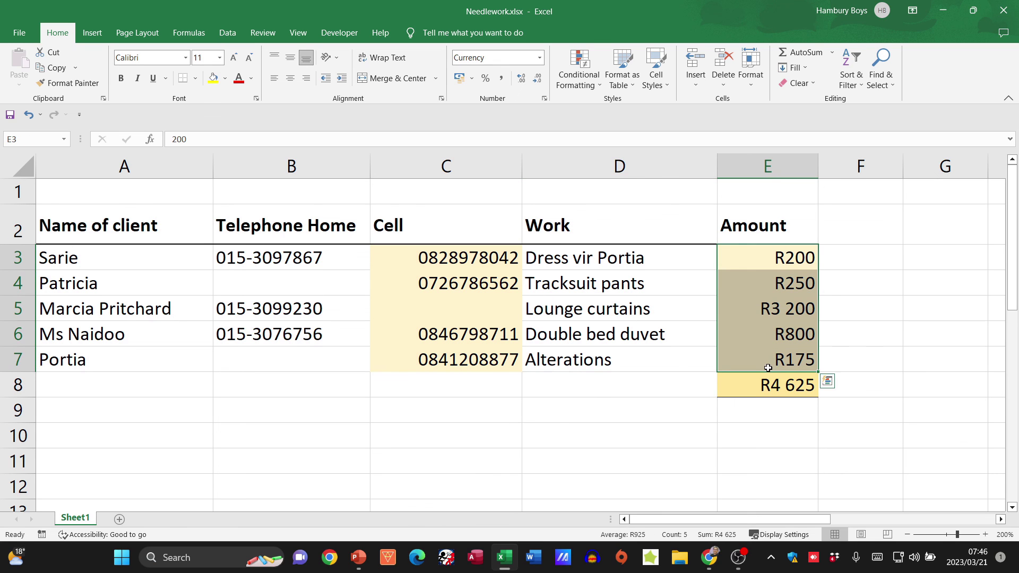
pyautogui.click(651, 393)
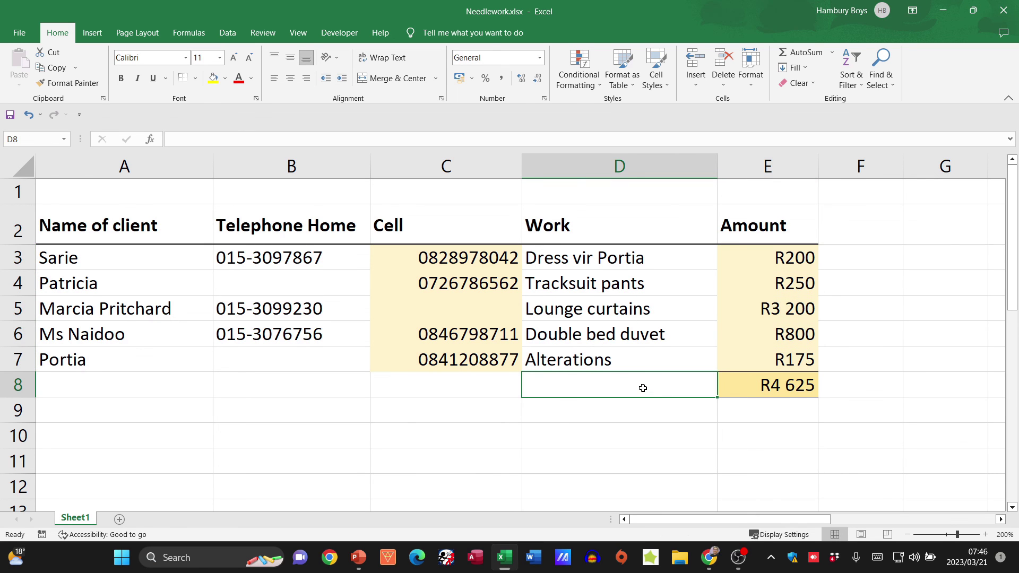